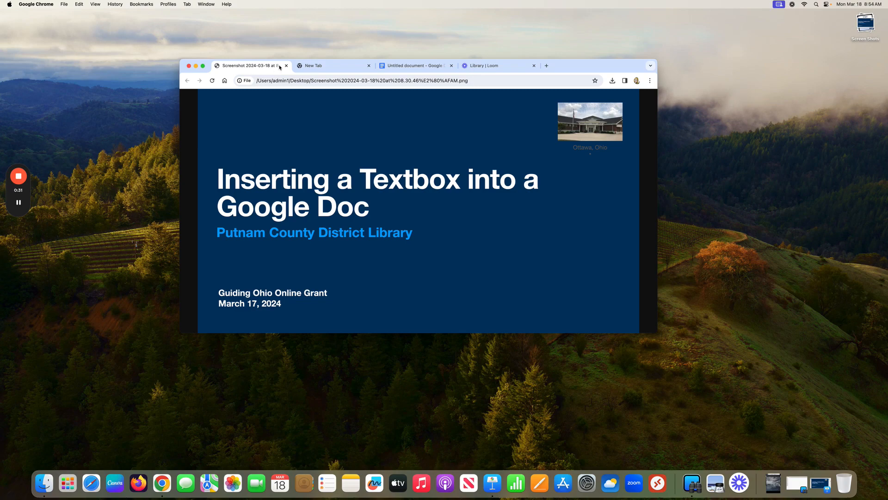
Open the existing "Untitled document" from the Google Docs recent documents list
click(336, 70)
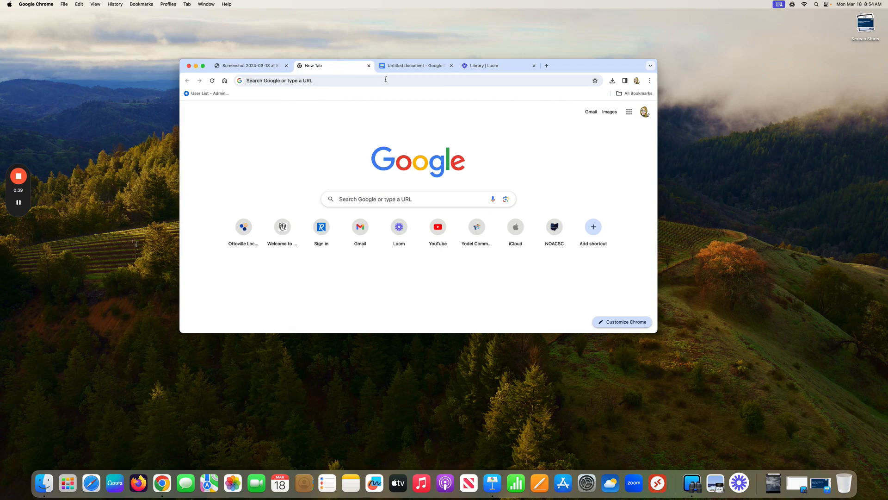
click(630, 114)
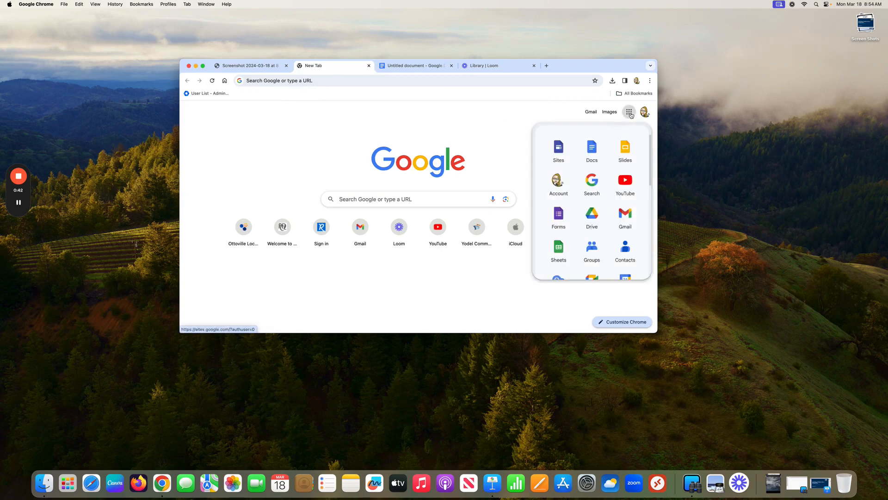
click(593, 149)
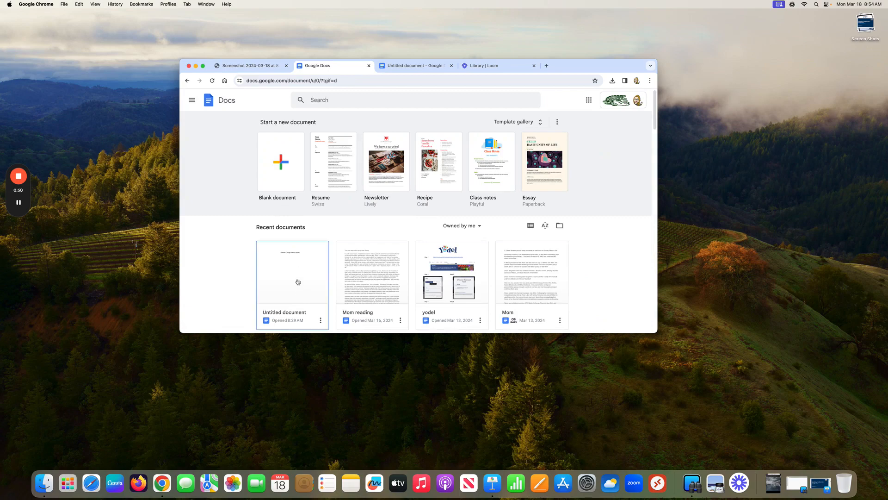
click(297, 281)
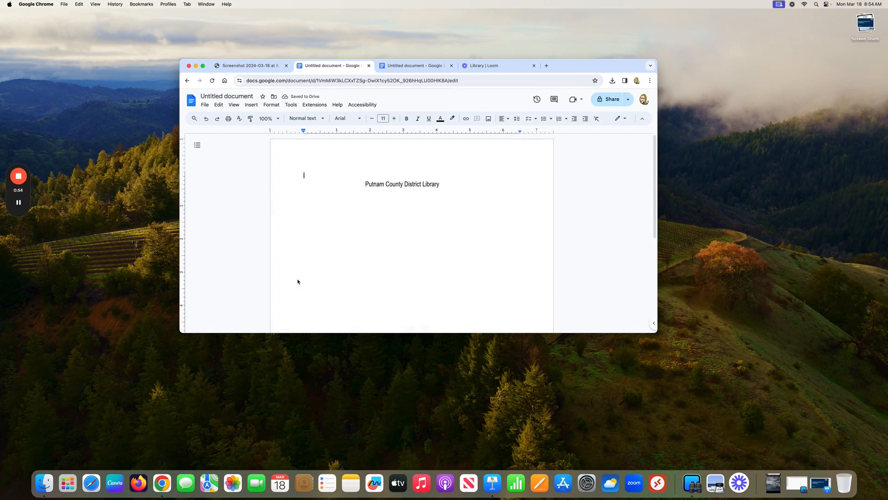
Shift the "Putnam County District Library" text box slightly to the right on the page
click(389, 186)
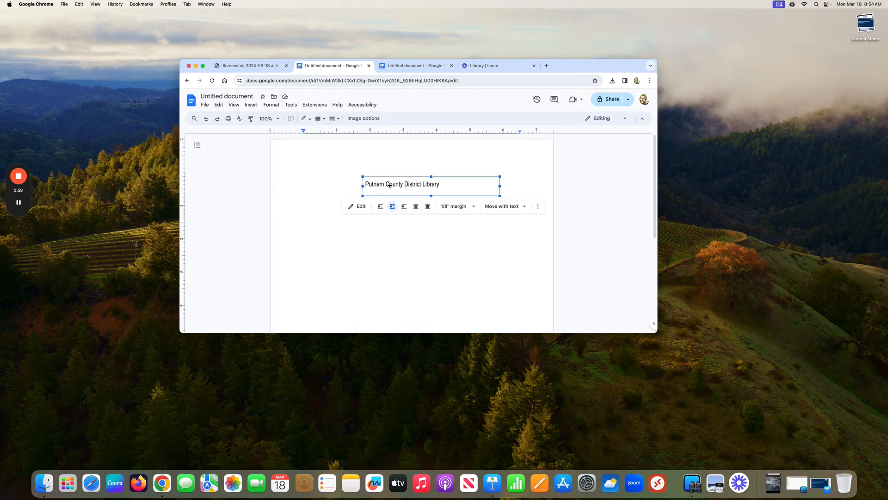
mouse_move(389, 186)
mouse_down()
mouse_move(383, 246)
mouse_move(325, 177)
mouse_move(401, 177)
mouse_up()
click(331, 228)
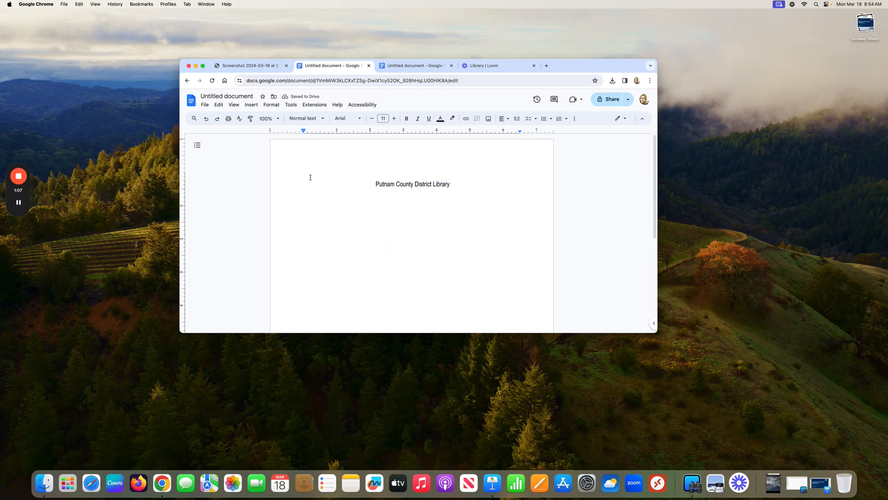
Enter "Putnam" as ordinary body text on the document's first line and select the word
text(Putnam)
key(shift+Left)
key(Right)
drag(301, 176, 325, 176)
Reposition the "Putnam County District Library" text box slightly to the left, just below the level of the "Putnam" line
click(394, 184)
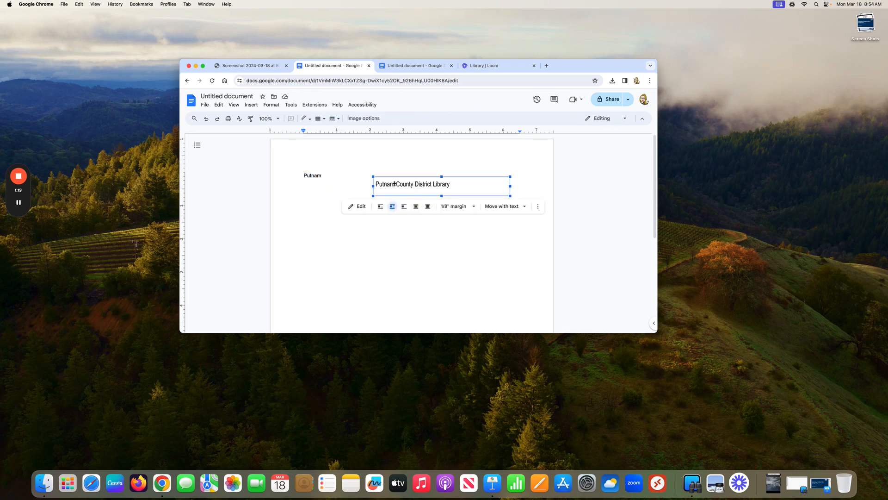
drag(394, 184, 386, 184)
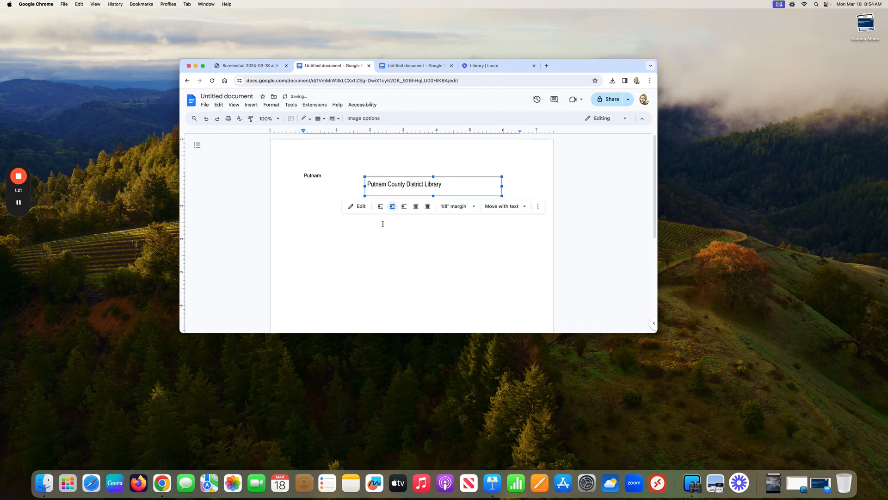
click(400, 250)
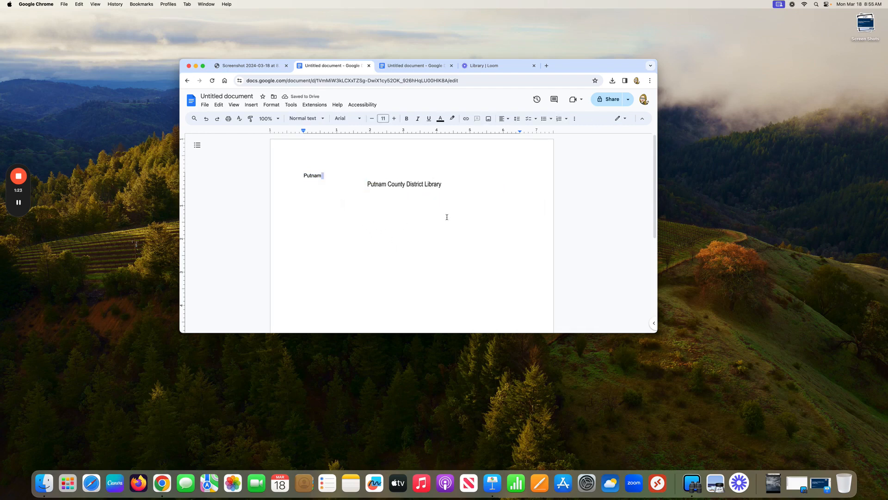
drag(446, 181, 445, 182)
Add a new line after "Putnam" and start a new drawing to insert there
click(327, 175)
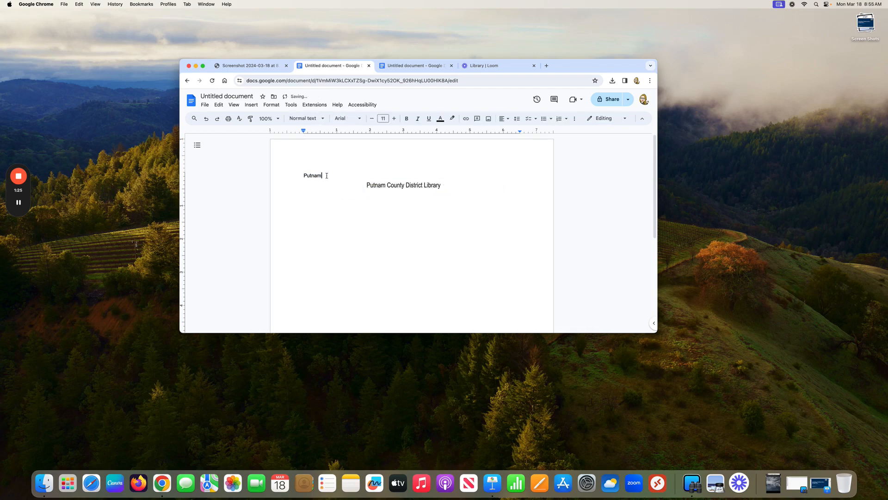
key(Return)
click(251, 105)
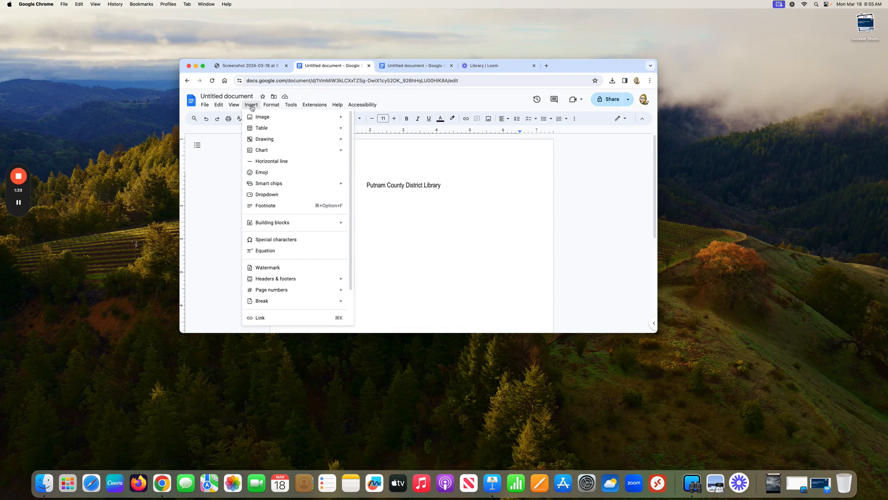
mouse_move(254, 122)
mouse_move(260, 140)
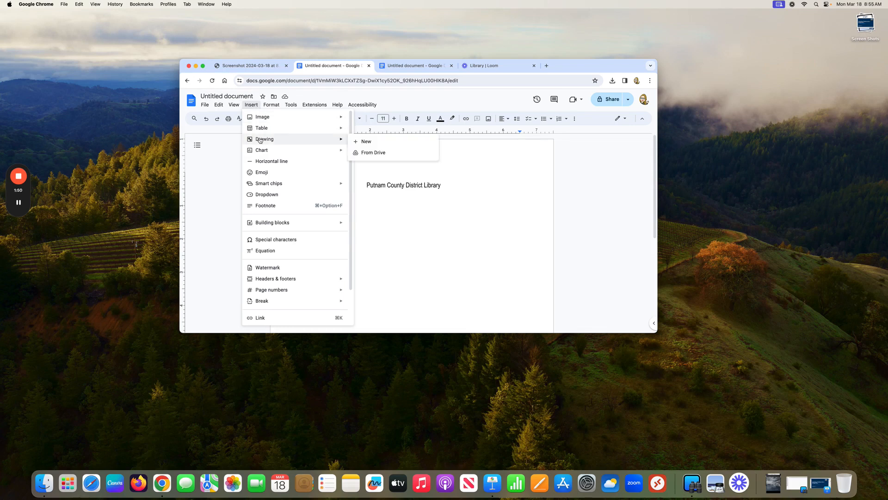
click(364, 142)
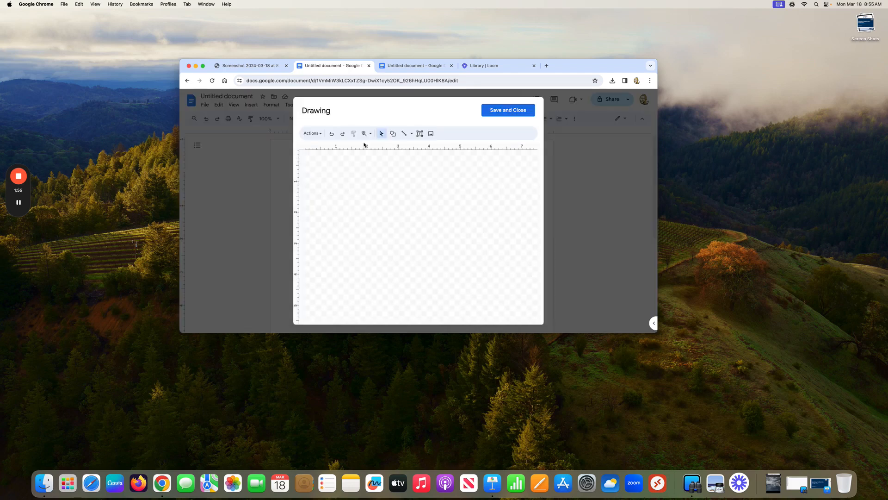
Draw a text box about 4.5 inches wide in the drawing, enter "Example" in it, and save it into the document
click(420, 134)
drag(359, 169, 501, 204)
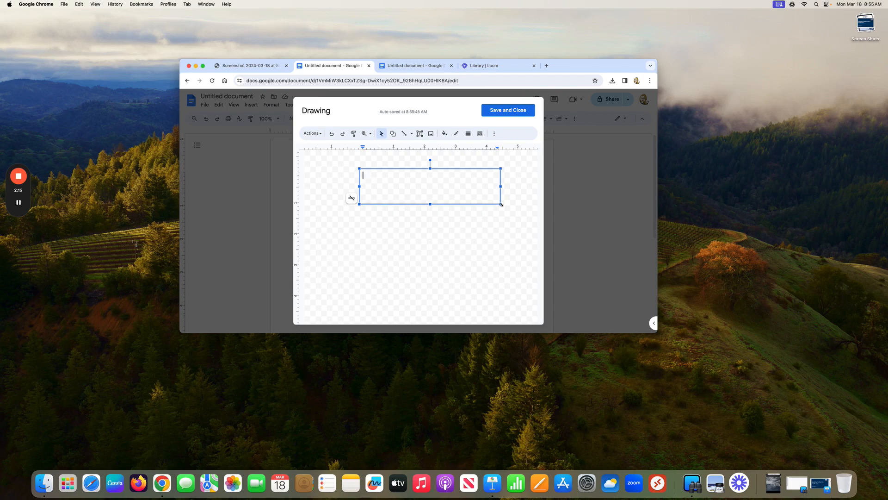
text(Example)
drag(396, 175, 358, 177)
click(505, 113)
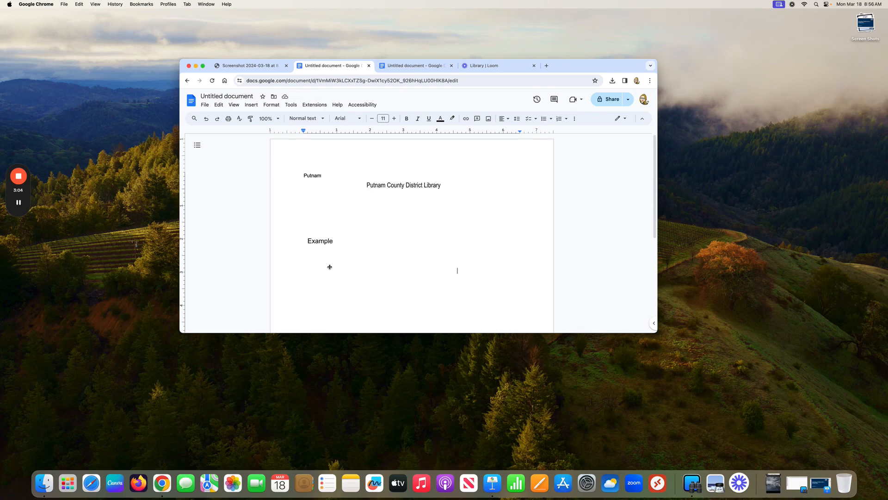
Set the "Example" text box to wrap text
click(323, 240)
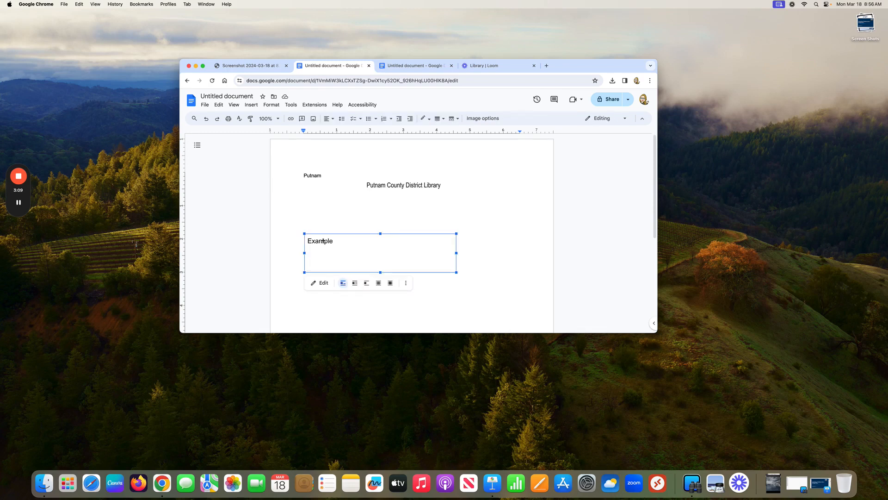
click(314, 176)
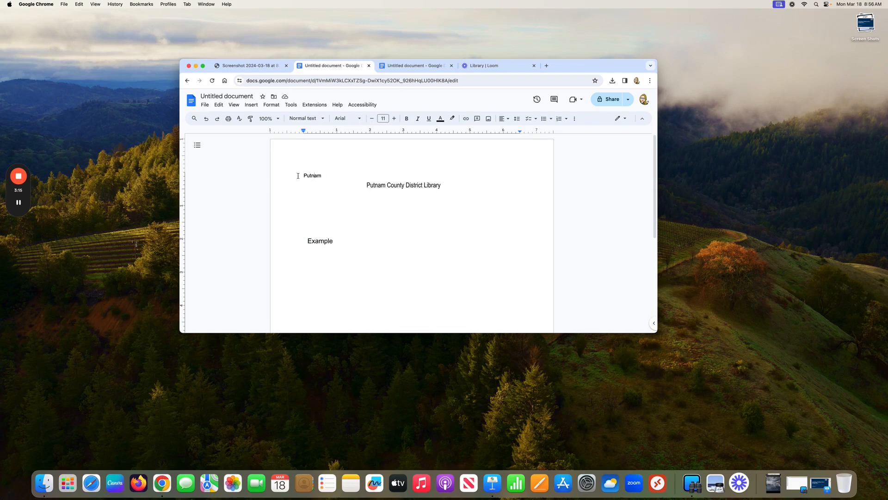
click(408, 186)
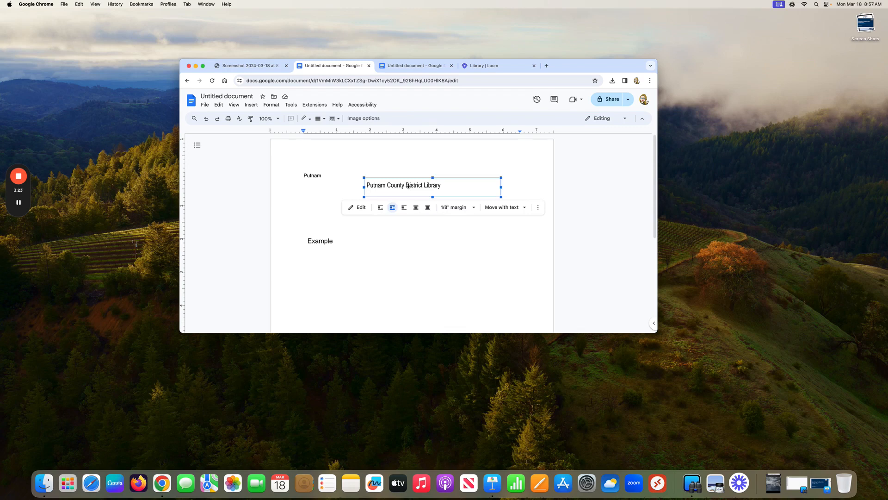
click(319, 242)
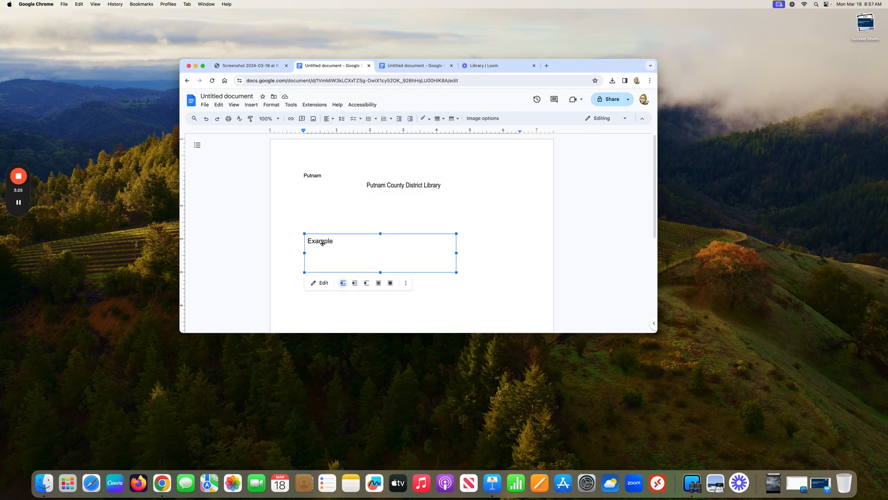
click(355, 284)
click(460, 236)
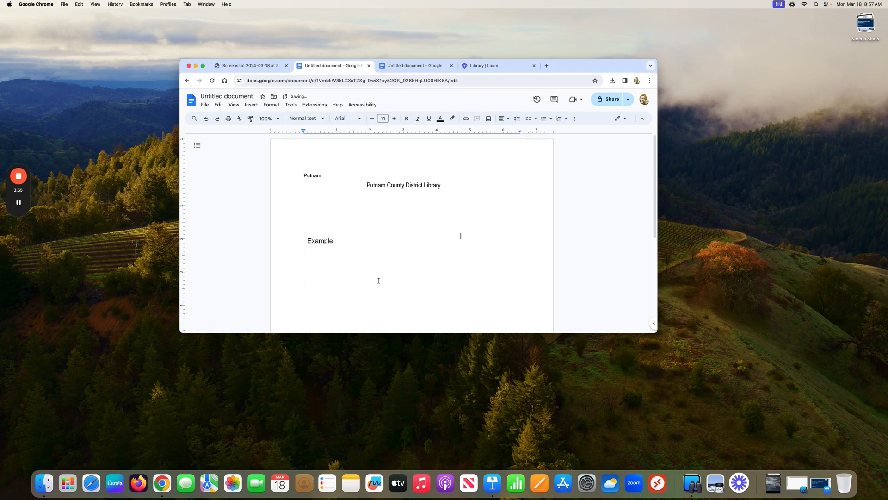
Move the "Example" text box right and up, beneath the "Putnam County District Library" text box, and deselect it
click(333, 242)
mouse_move(333, 242)
mouse_down()
mouse_move(470, 223)
mouse_move(418, 222)
mouse_up()
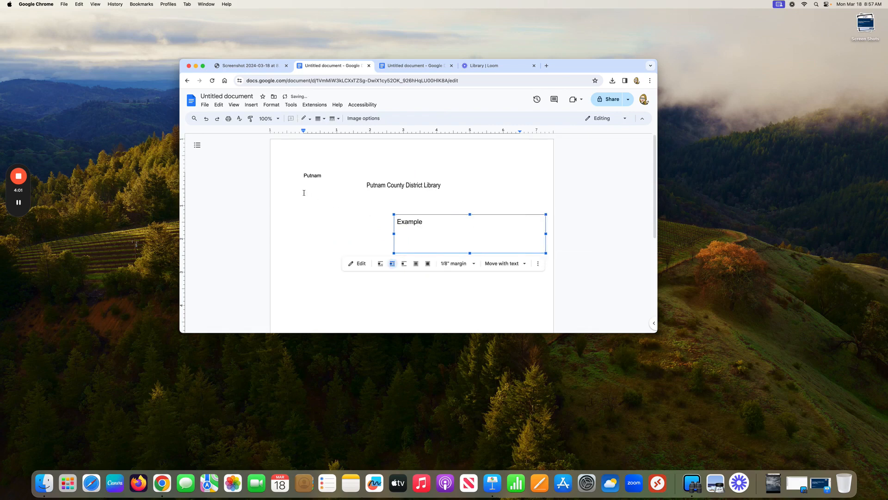
click(350, 194)
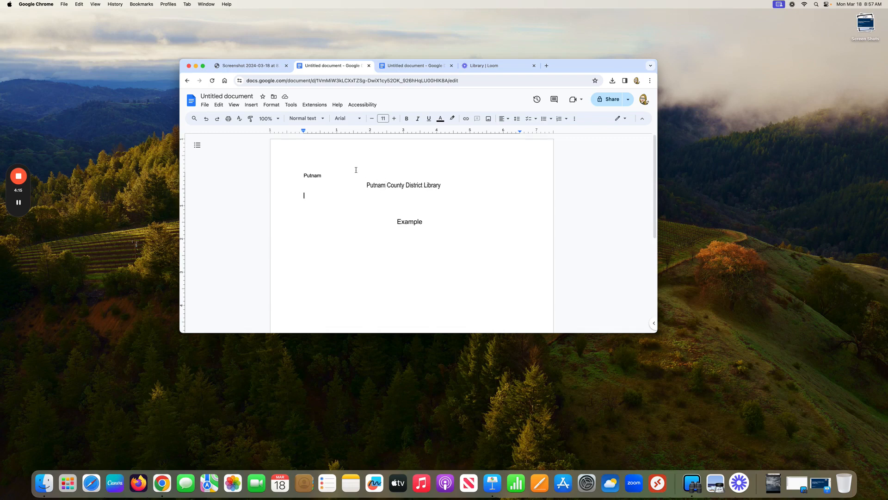
click(407, 222)
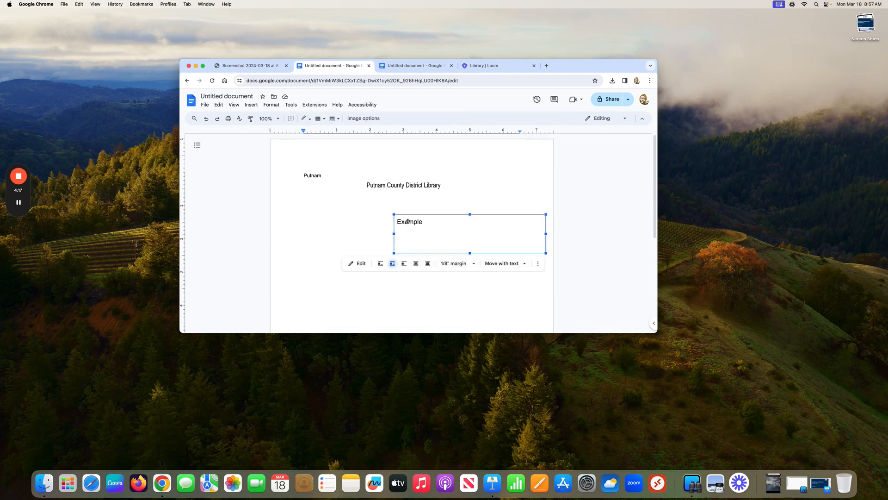
double_click(407, 222)
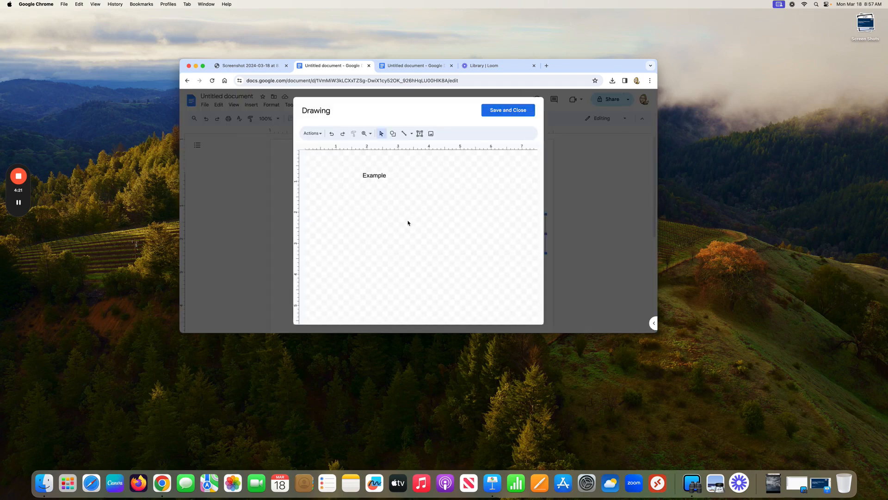
click(493, 113)
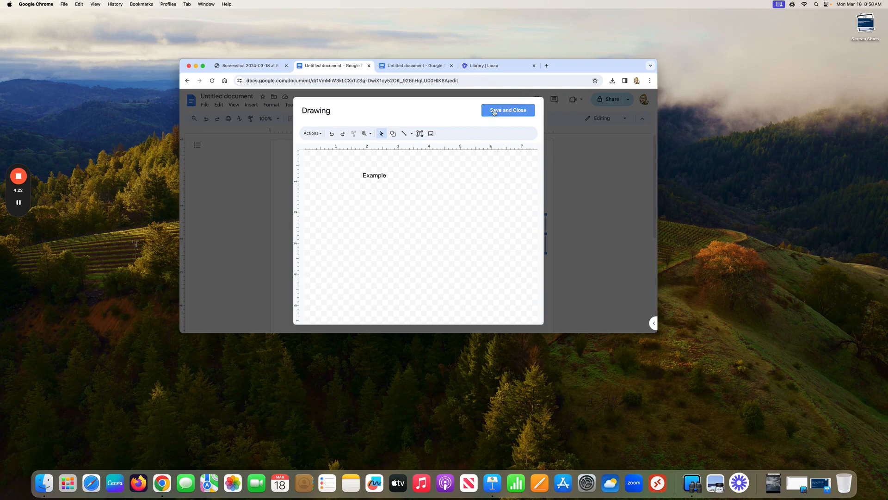
Edit the "Example" text box's drawing so its text reads "Examples", and save it back to the document
double_click(411, 220)
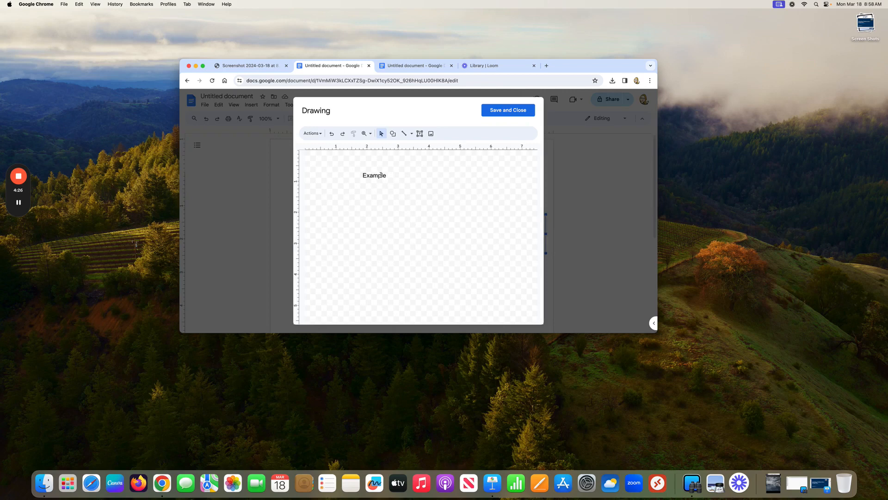
click(387, 175)
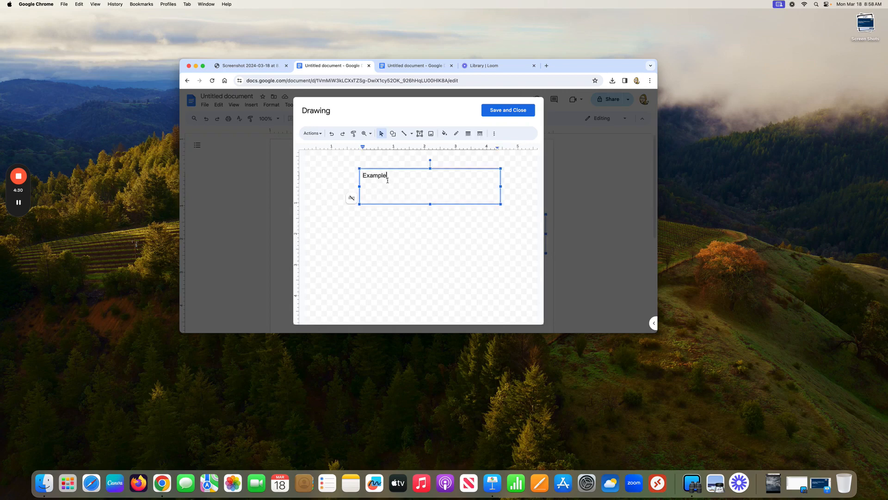
click(511, 111)
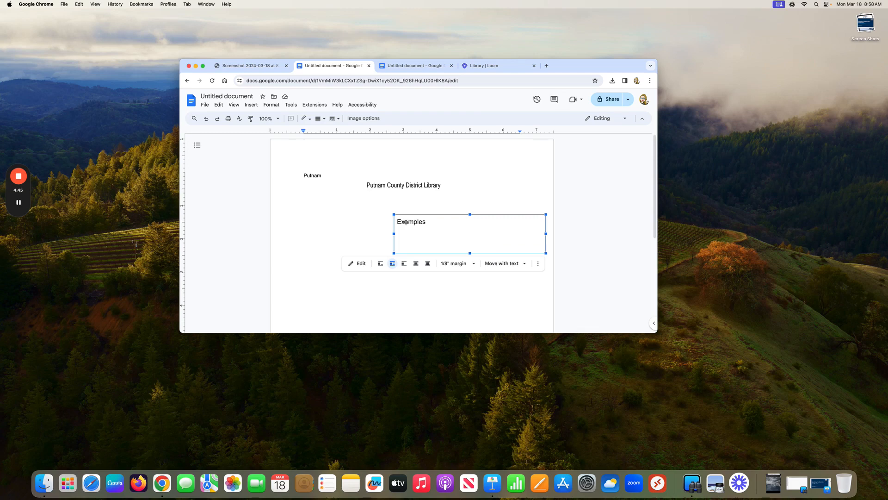
click(341, 235)
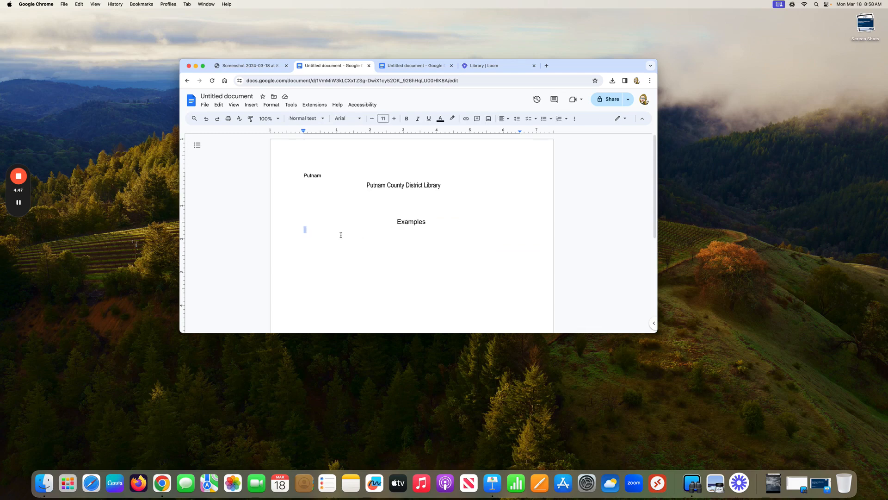
Enter "sss" directly after "Putnam" on the first line and delete it again
click(331, 178)
text(sss)
key(BackSpace)
key(BackSpace)
key(BackSpace)
Open the "Putnam County District Library" text box's drawing for editing, close it without changes, and deselect the box
click(393, 185)
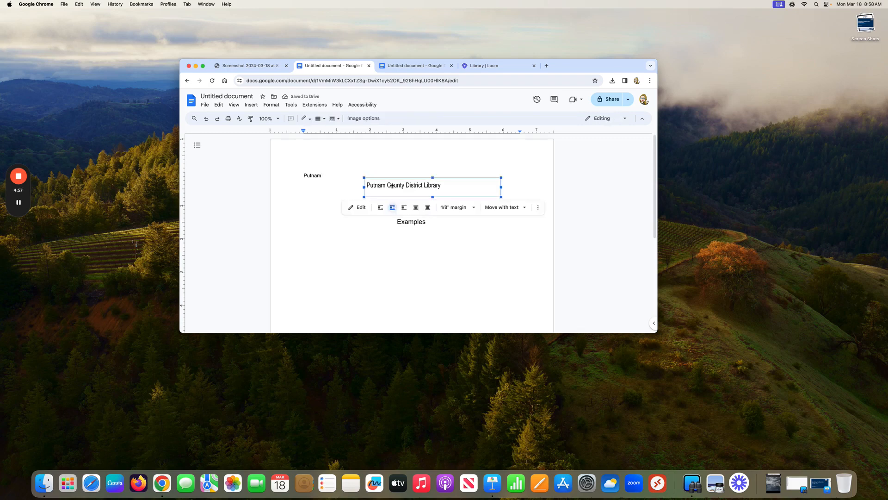
double_click(393, 186)
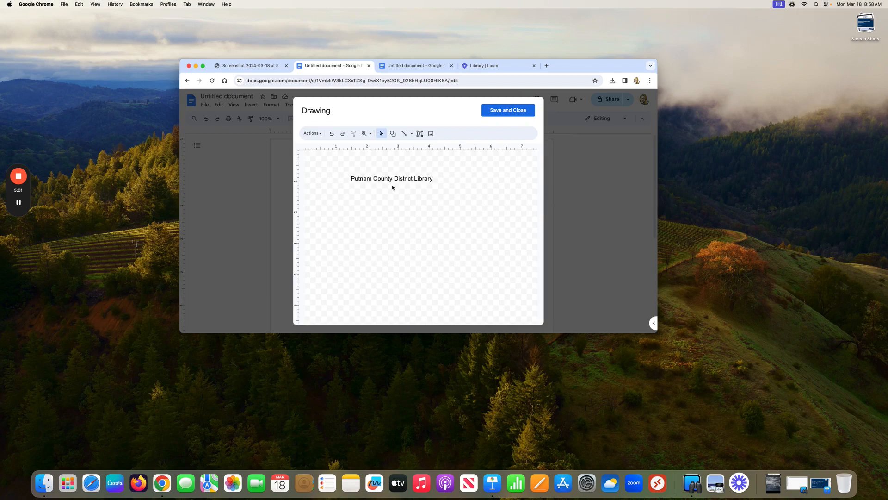
click(507, 109)
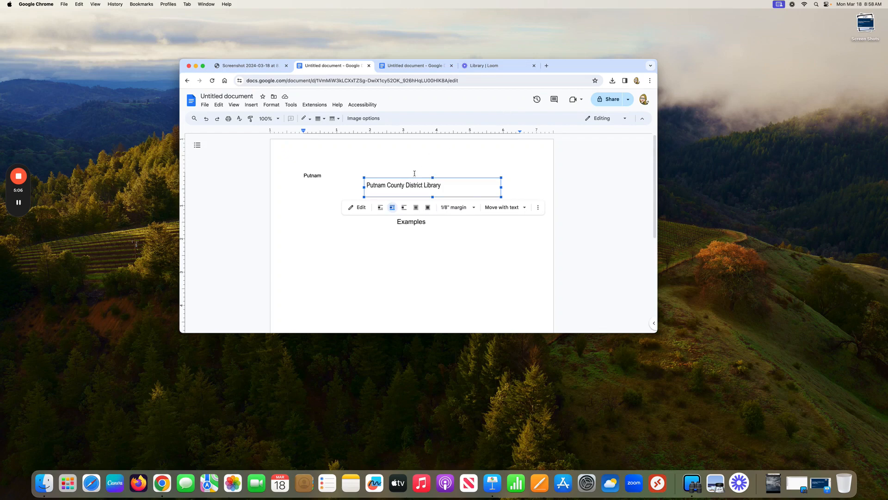
click(355, 265)
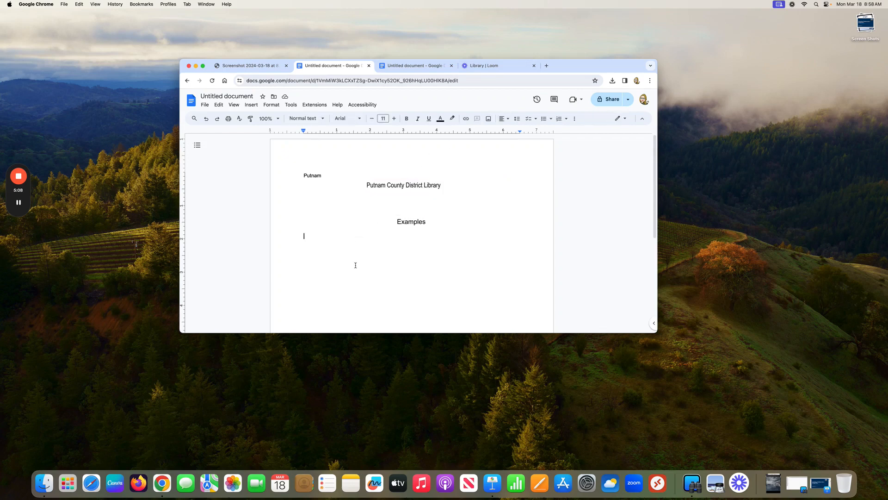